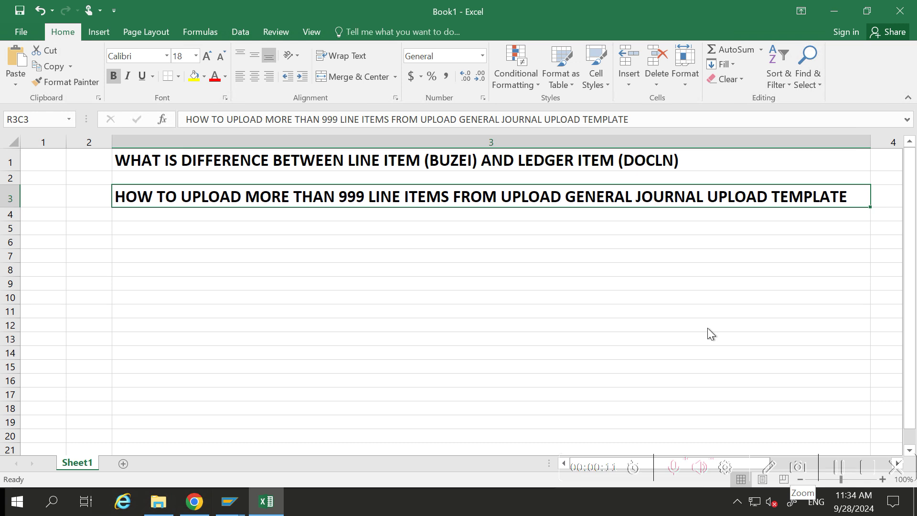
Enter '999 - ECC' in row 7 and '999999 - S/4' in row 8 below the titles
{"action": "left_click", "coordinate": [325, 268]}
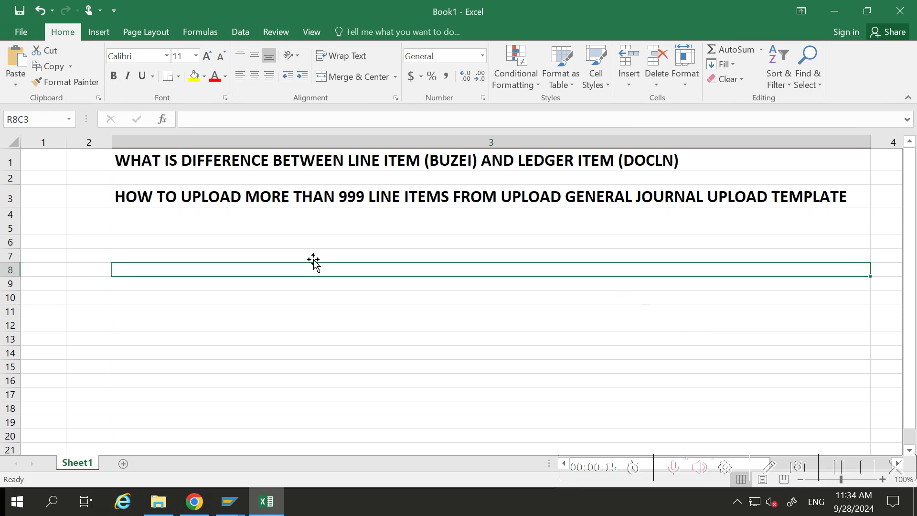
{"action": "left_click", "coordinate": [313, 259]}
{"action": "type", "text": "999 -"}
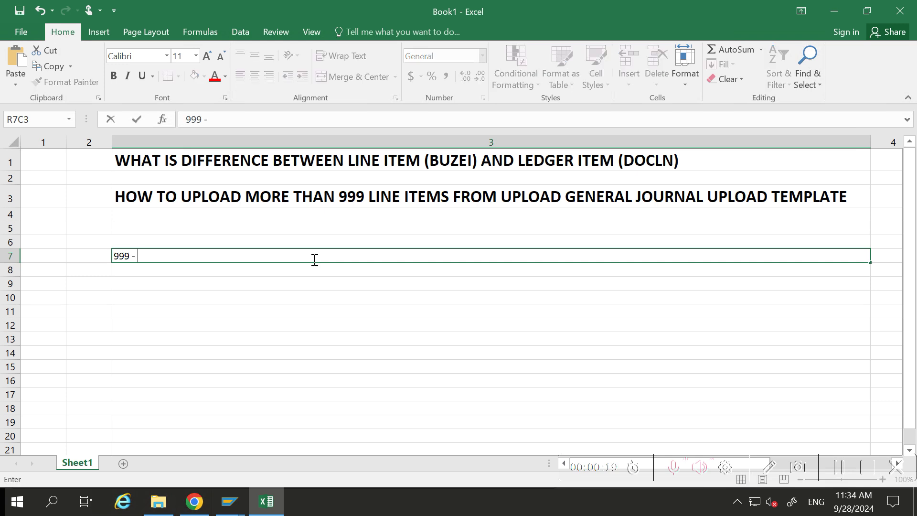
{"action": "type", "text": " ECC"}
{"action": "key", "text": "Return"}
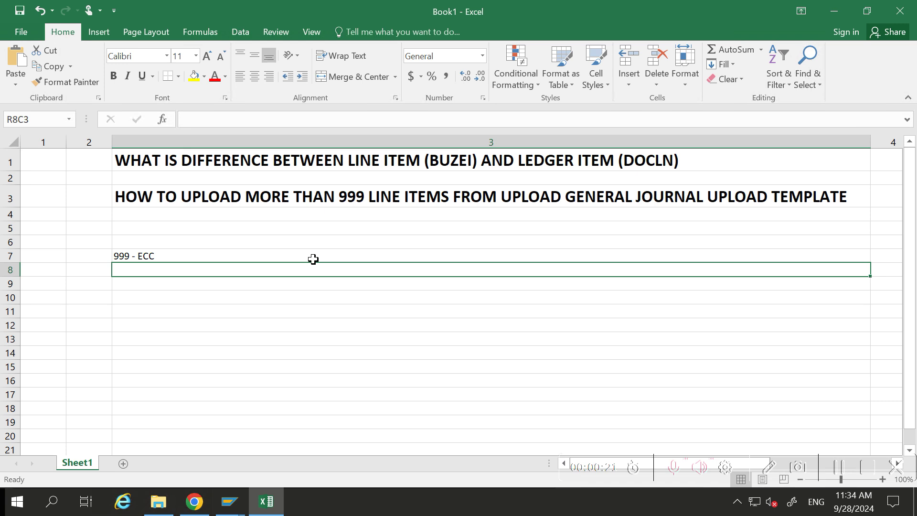
{"action": "type", "text": "99999"}
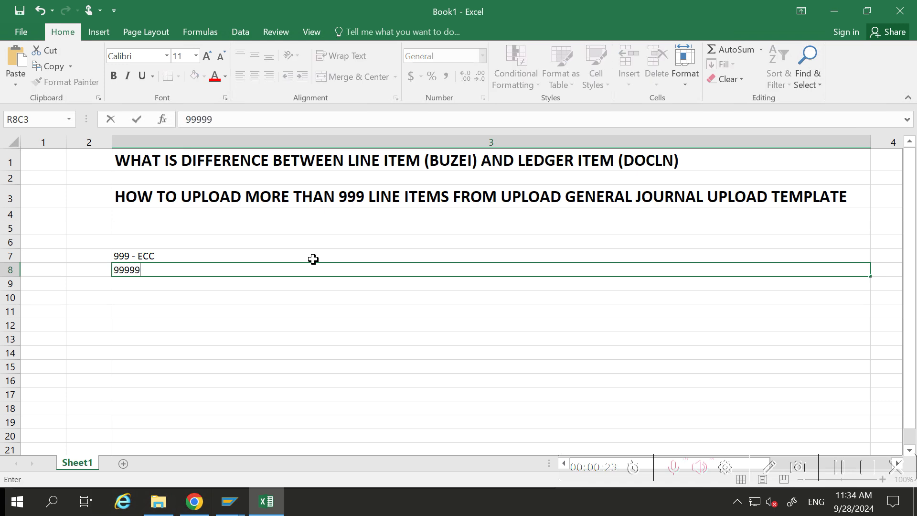
{"action": "type", "text": "9 - S/4"}
{"action": "key", "text": "Return"}
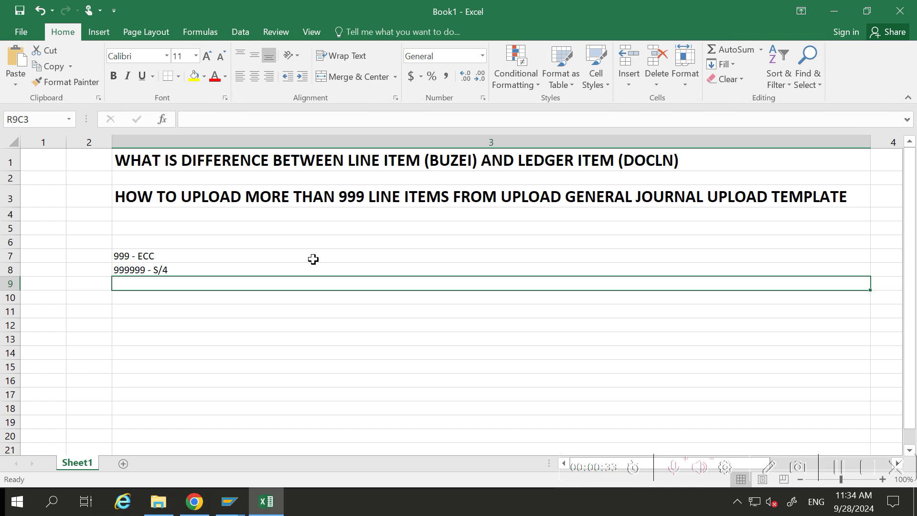
{"action": "left_click", "coordinate": [303, 161]}
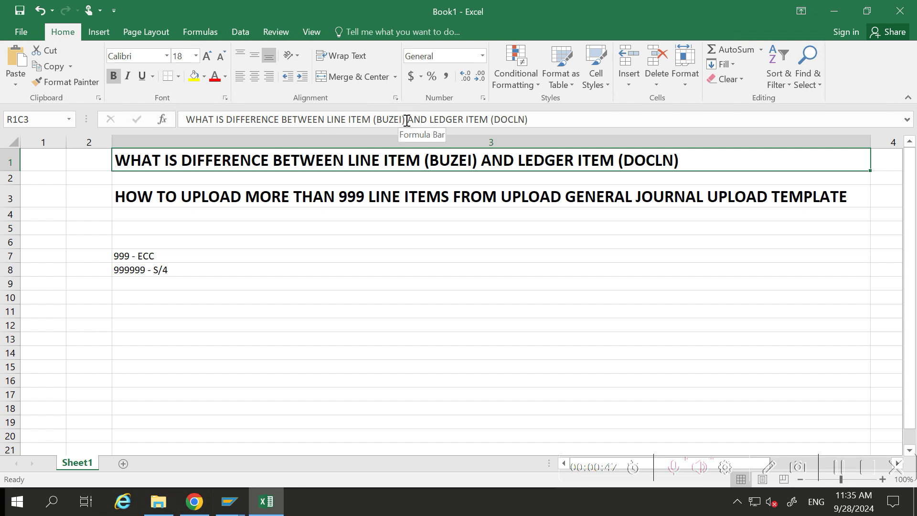
{"action": "left_click_drag", "start_coordinate": [406, 120], "coordinate": [374, 121]}
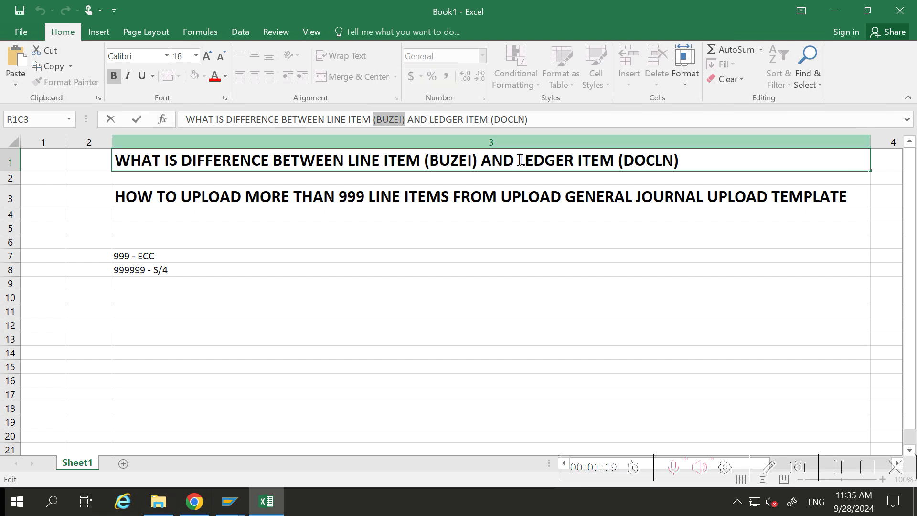
{"action": "left_click_drag", "start_coordinate": [520, 160], "coordinate": [704, 158]}
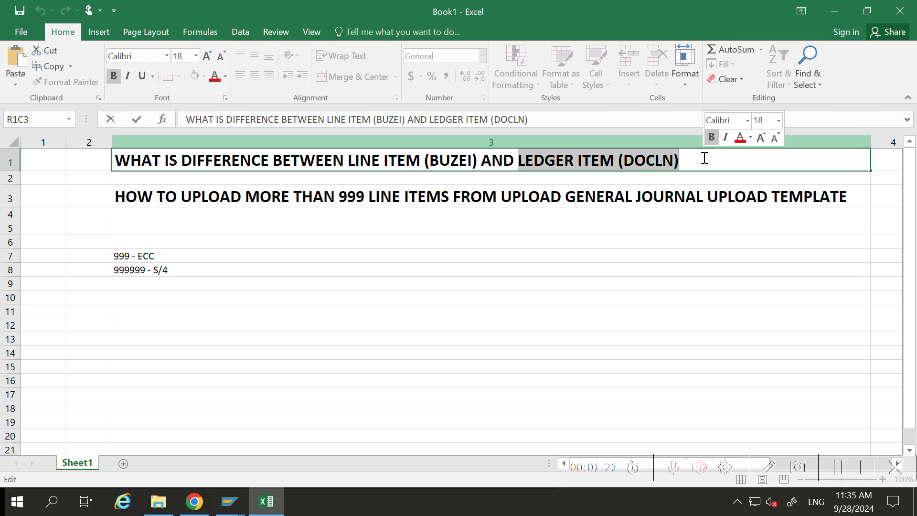
Switch to the General Ledger View of document 100000065 and select the L.item column through item 001020
{"action": "left_click", "coordinate": [231, 511]}
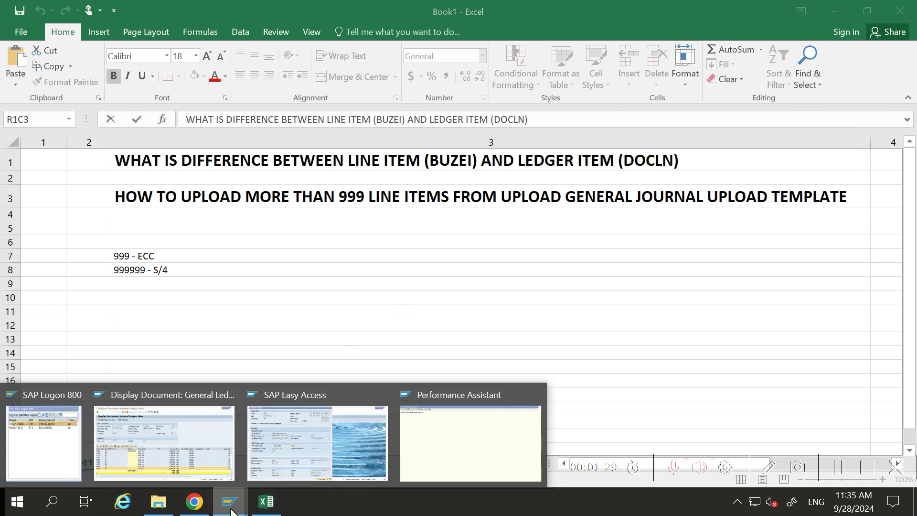
{"action": "left_click", "coordinate": [205, 421]}
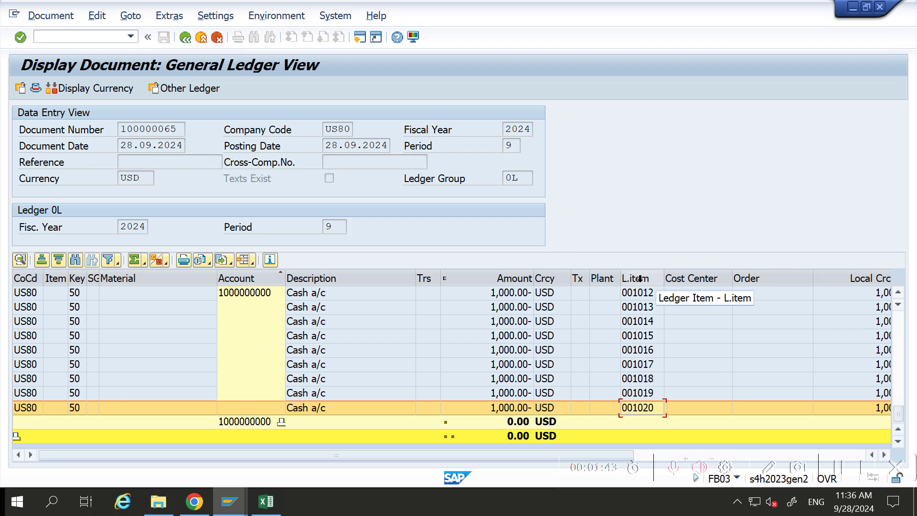
{"action": "left_click", "coordinate": [636, 296]}
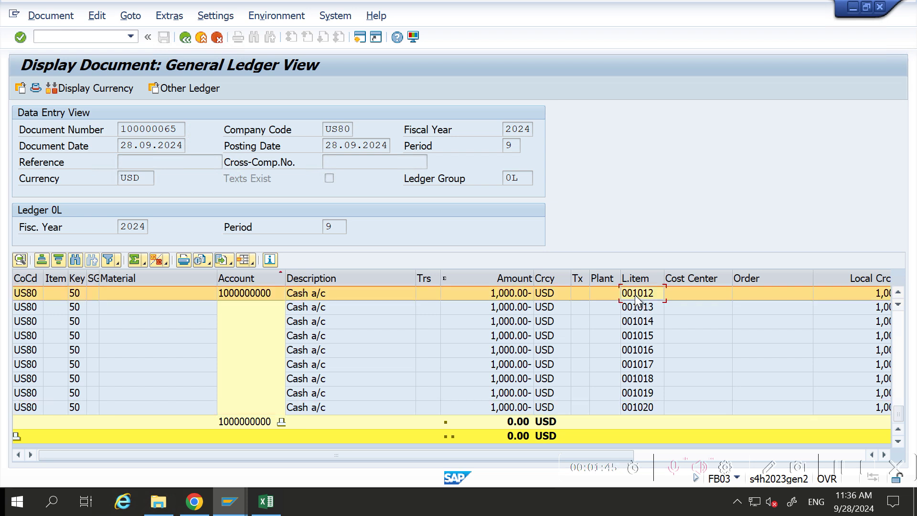
{"action": "left_click", "coordinate": [637, 278]}
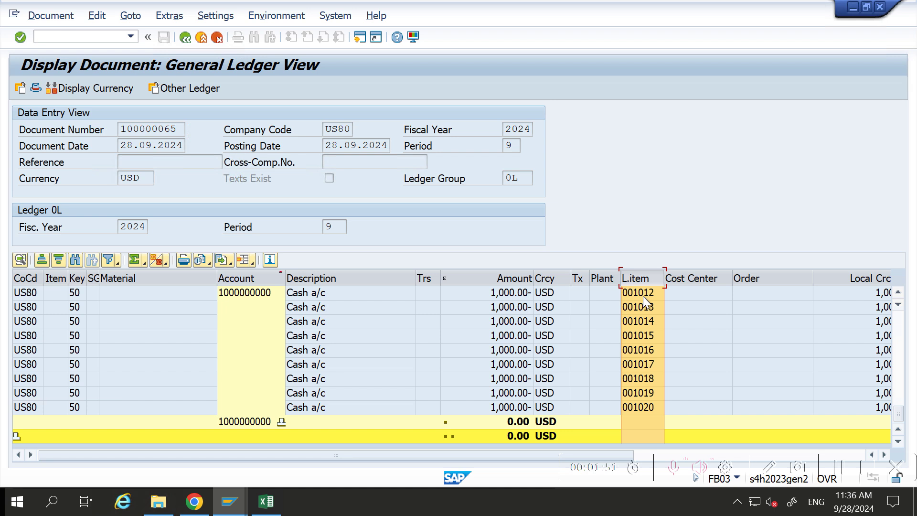
{"action": "left_click", "coordinate": [638, 407]}
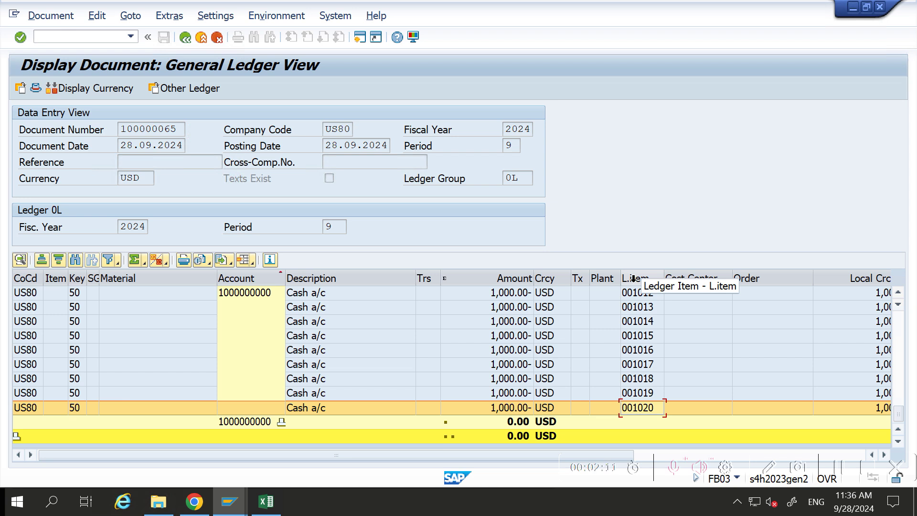
Change the document number to 100000063 and display it
{"action": "left_click", "coordinate": [186, 38]}
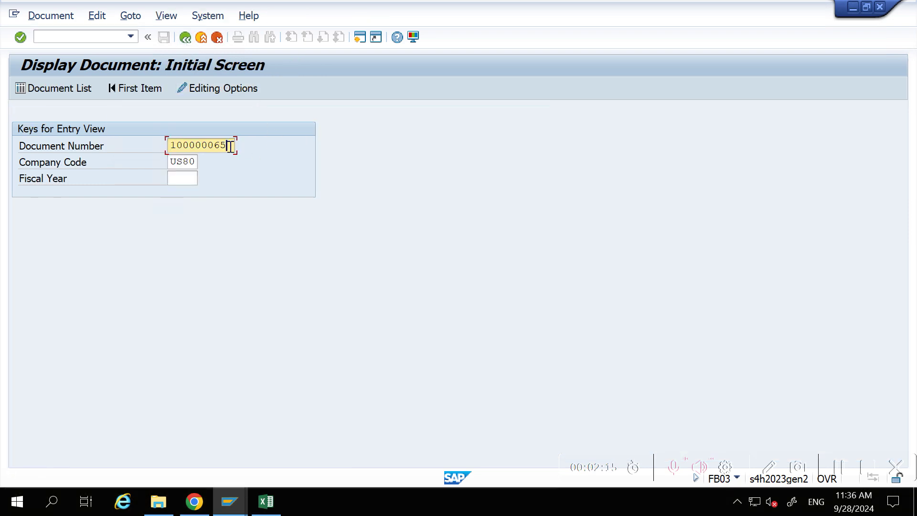
{"action": "key", "text": "BackSpace"}
{"action": "type", "text": "3"}
{"action": "key", "text": "Return"}
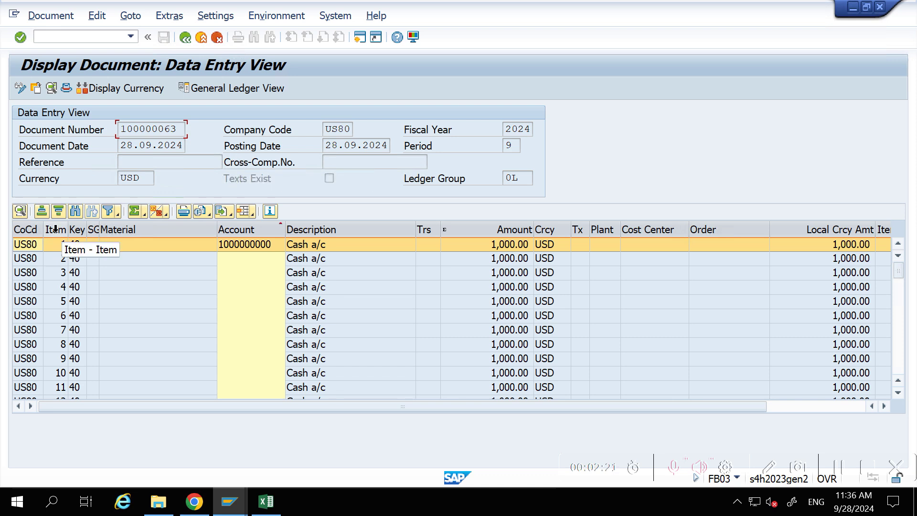
Confirm the Item field's technical name is BUZEI, then jump to the last item, 980
{"action": "left_click", "coordinate": [60, 246]}
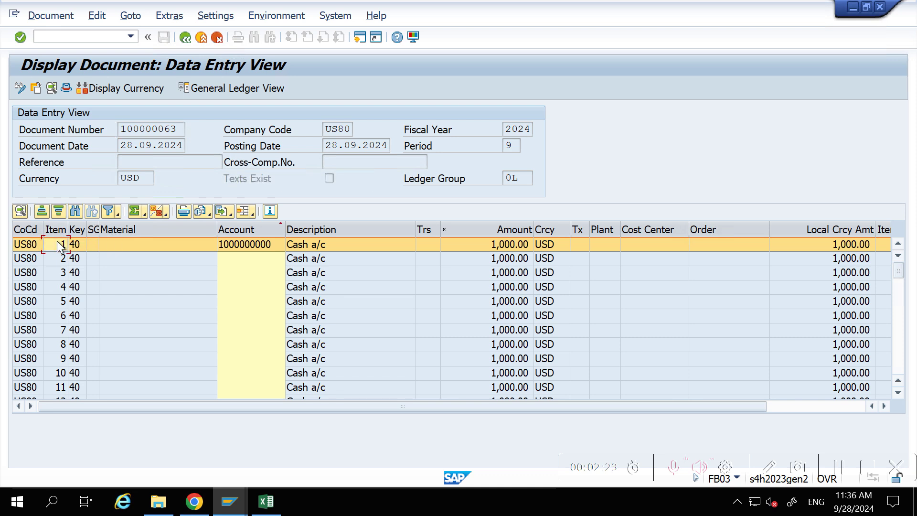
{"action": "left_click", "coordinate": [60, 247]}
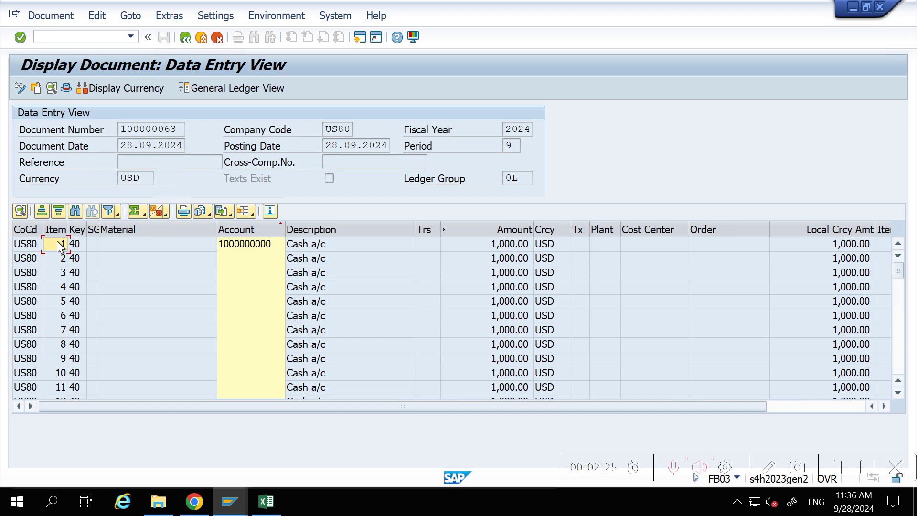
{"action": "key", "text": "F1"}
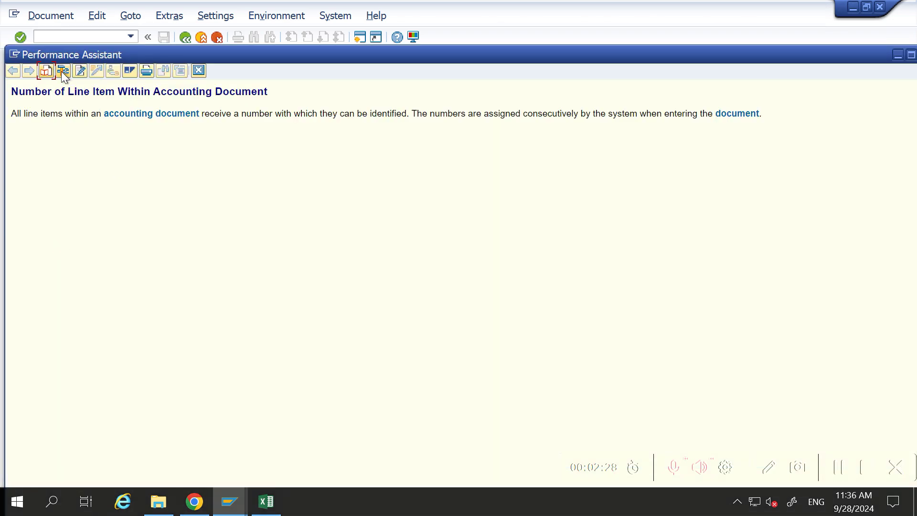
{"action": "left_click", "coordinate": [63, 71]}
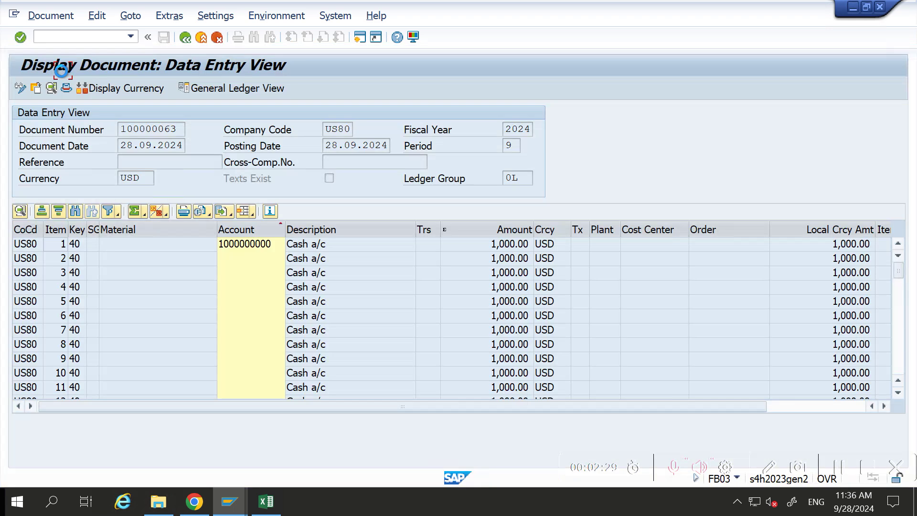
{"action": "left_click_drag", "start_coordinate": [202, 347], "coordinate": [160, 352]}
{"action": "left_click", "coordinate": [379, 150]}
{"action": "key", "text": "ctrl+End"}
{"action": "key", "text": "Up"}
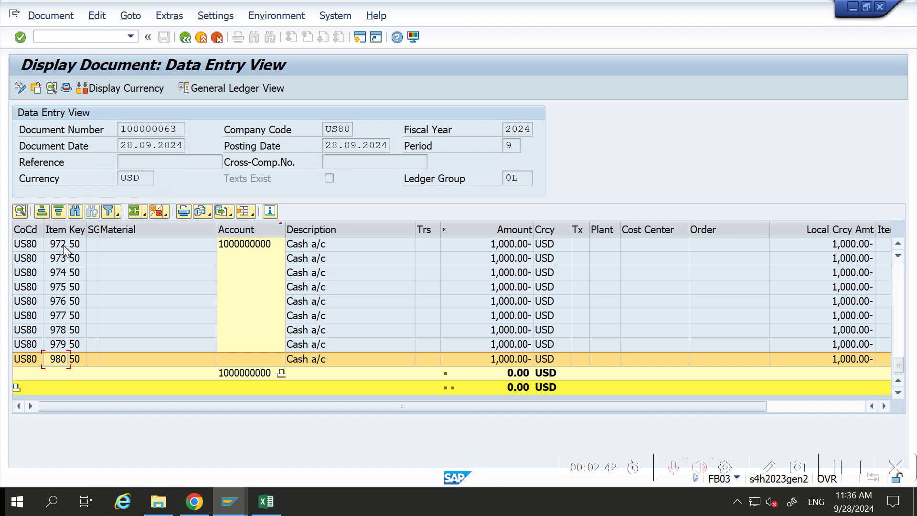
Change the document number to 100000065 and display it
{"action": "left_click", "coordinate": [184, 36]}
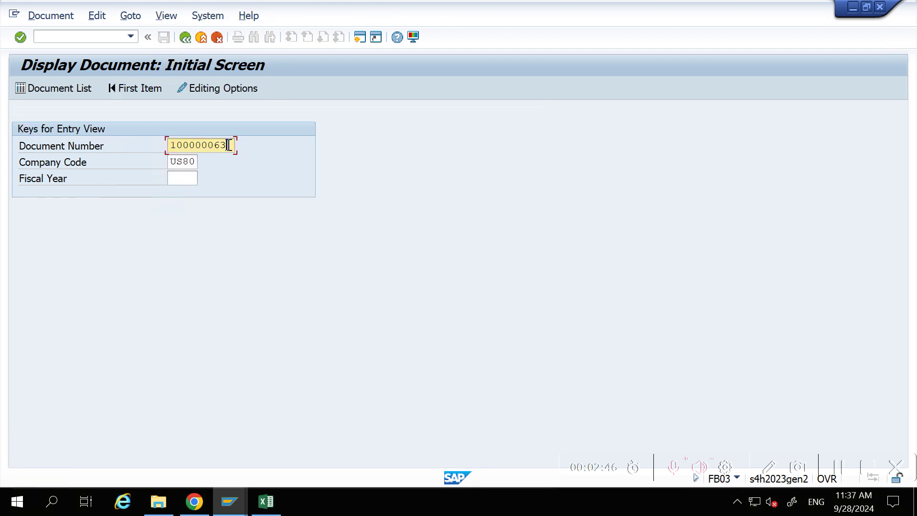
{"action": "key", "text": "BackSpace"}
{"action": "type", "text": "5"}
{"action": "key", "text": "Return"}
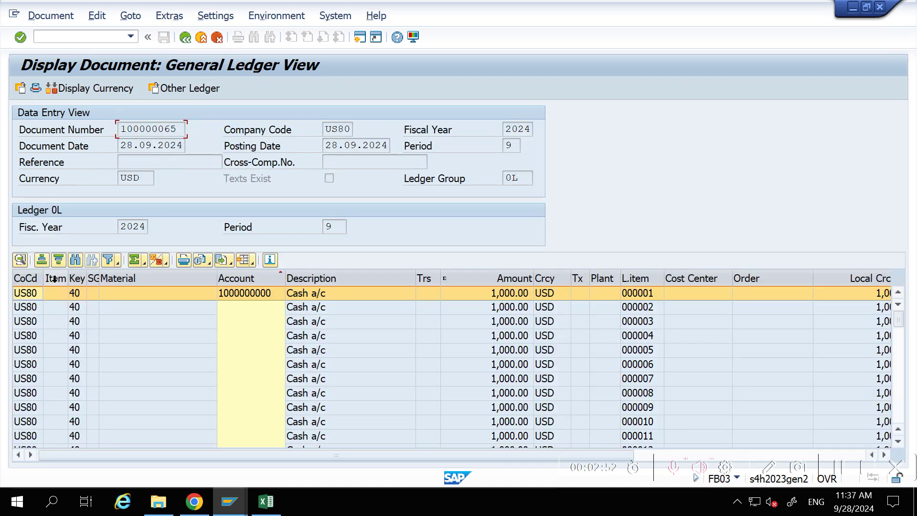
Confirm the ledger item field's technical name is DOCLN
{"action": "left_click", "coordinate": [636, 294]}
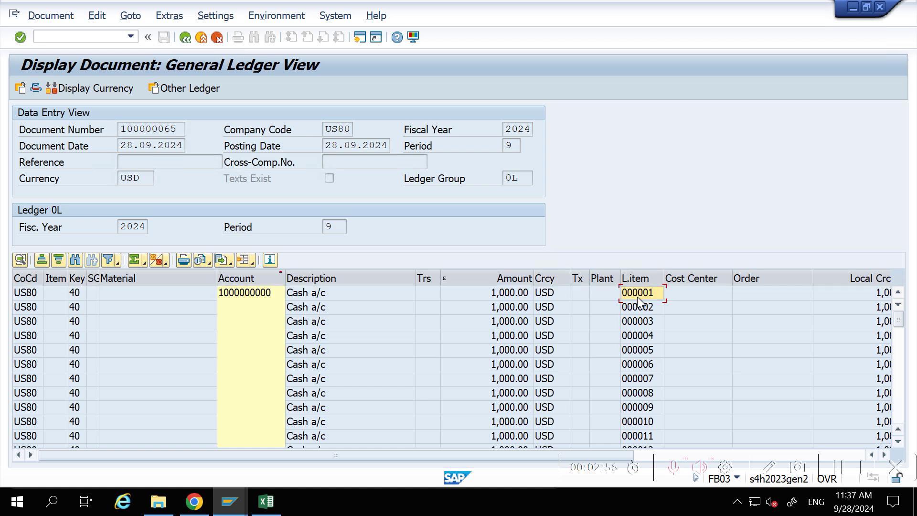
{"action": "key", "text": "F1"}
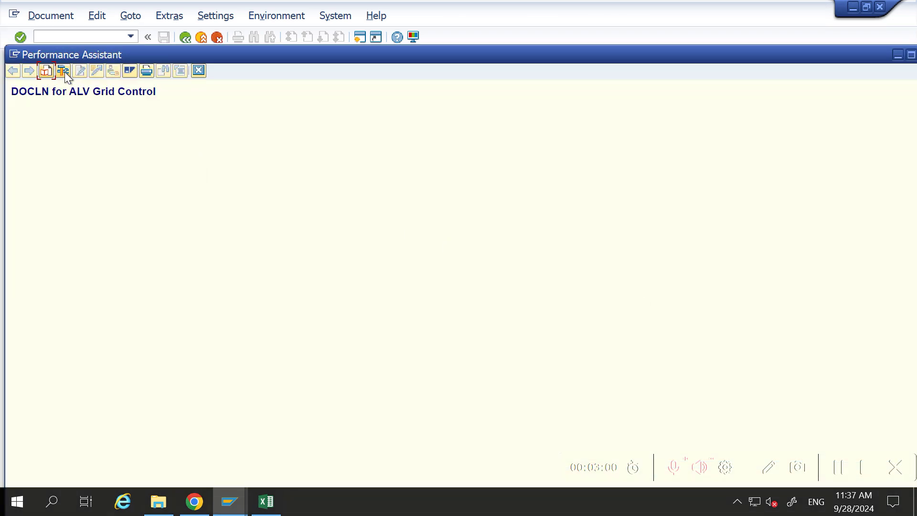
{"action": "left_click", "coordinate": [63, 72]}
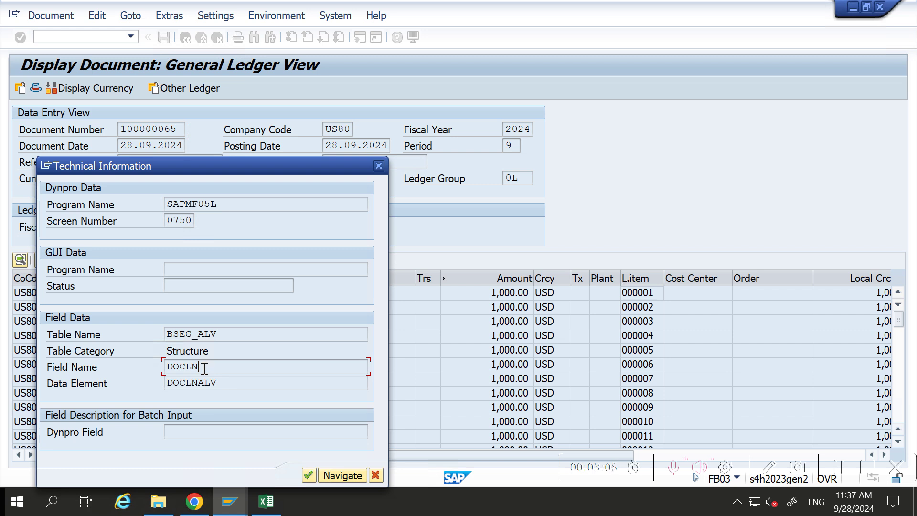
{"action": "left_click_drag", "start_coordinate": [204, 369], "coordinate": [165, 370]}
{"action": "left_click", "coordinate": [382, 171]}
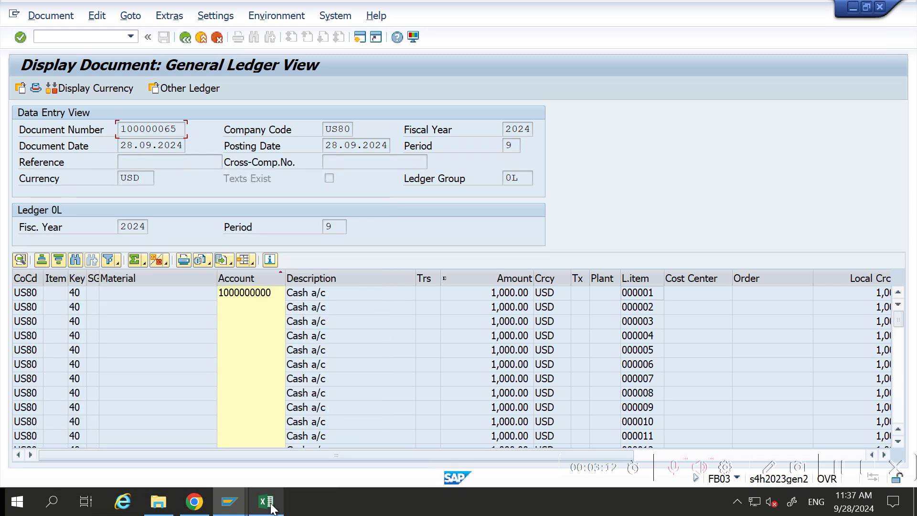
Finish the notes sheet title and switch to the JournalEntry_Template (2) workbook
{"action": "mouse_move", "coordinate": [270, 506]}
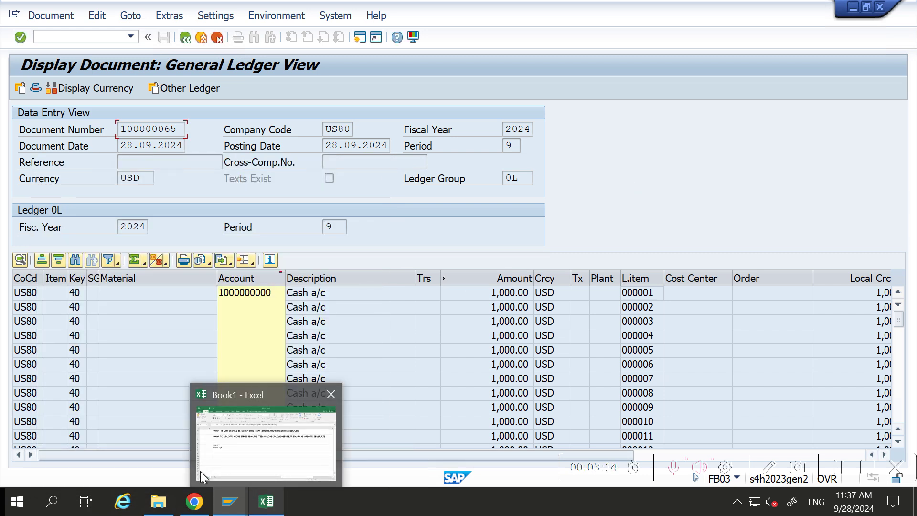
{"action": "mouse_move", "coordinate": [158, 501]}
{"action": "left_click", "coordinate": [186, 478]}
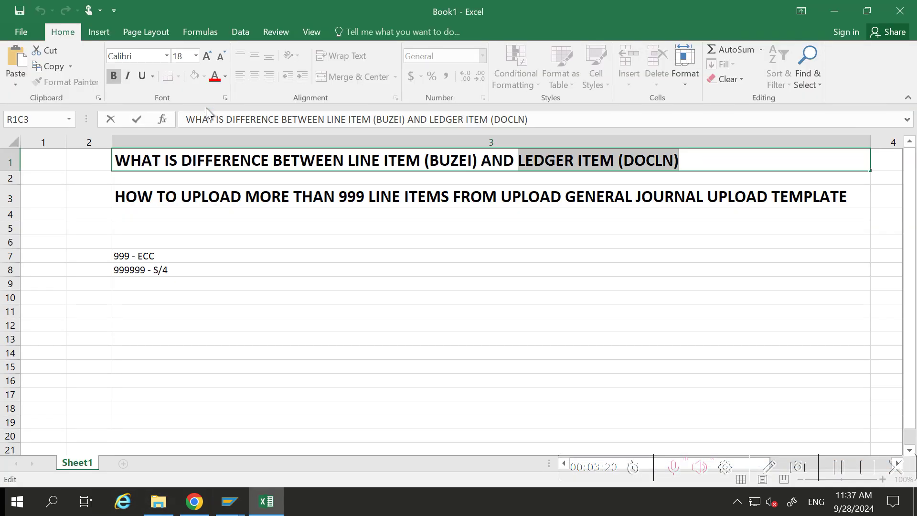
{"action": "left_click", "coordinate": [292, 244]}
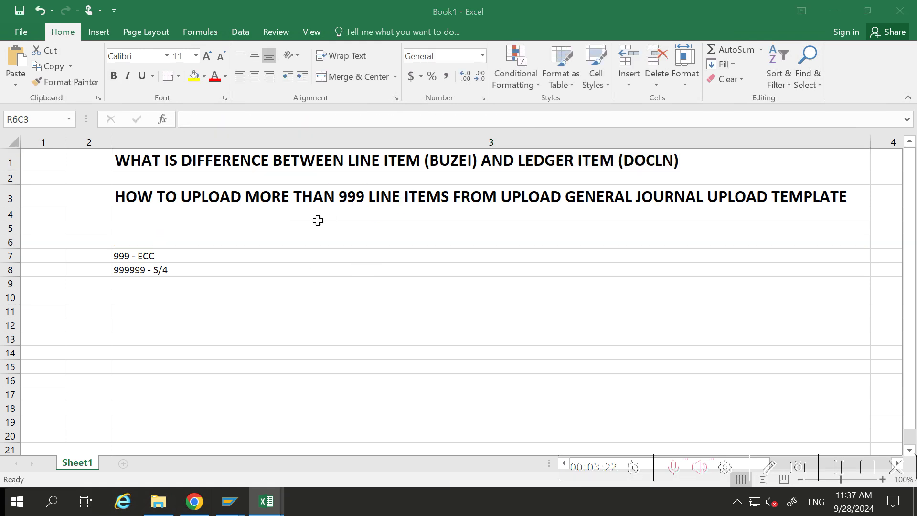
{"action": "key", "text": "alt+Tab"}
Select the company code entries from row 16 to read Count 1020, then close the template workbook
{"action": "left_click", "coordinate": [234, 219]}
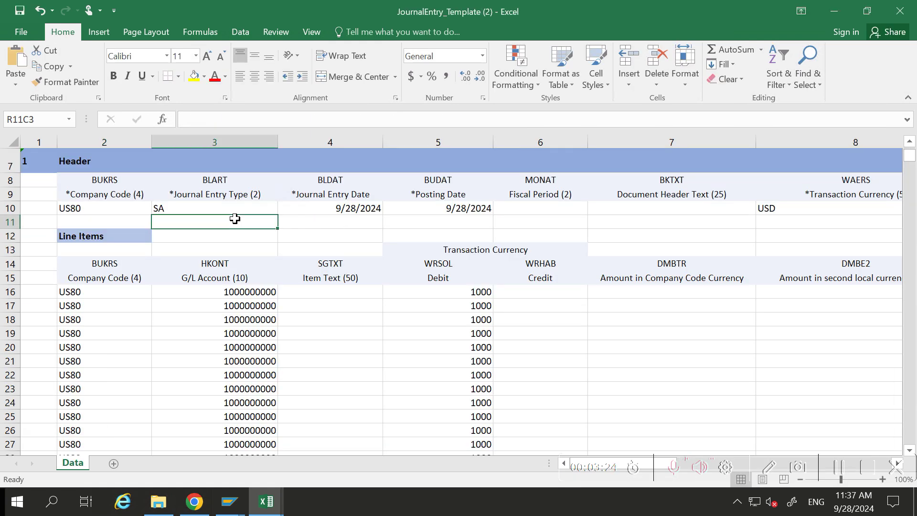
{"action": "key", "text": "Down"}
{"action": "key", "text": "Down"}
{"action": "key", "text": "Down"}
{"action": "key", "text": "Down"}
{"action": "key", "text": "Left"}
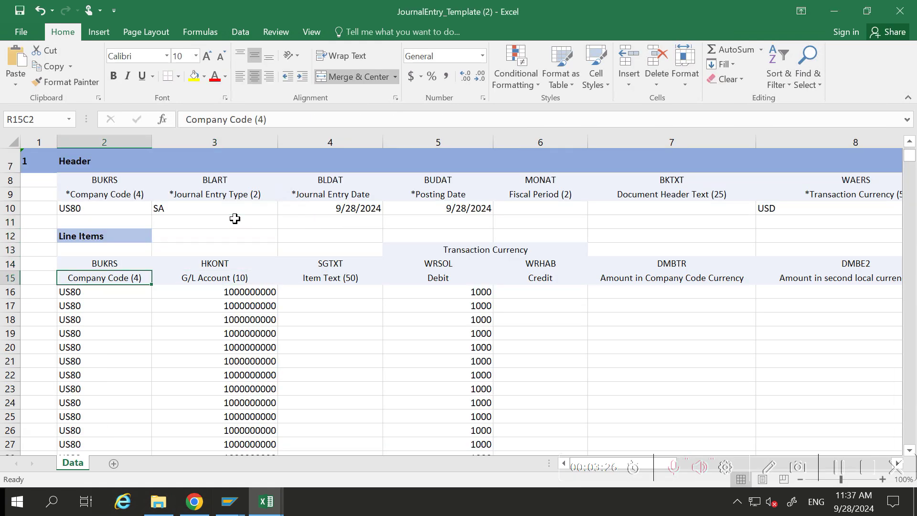
{"action": "key", "text": "Up"}
{"action": "key", "text": "Up"}
{"action": "key", "text": "Up"}
{"action": "key", "text": "Up"}
{"action": "key", "text": "Up"}
{"action": "key", "text": "Up"}
{"action": "key", "text": "Up"}
{"action": "key", "text": "Up"}
{"action": "key", "text": "Up"}
{"action": "key", "text": "Up"}
{"action": "key", "text": "Up"}
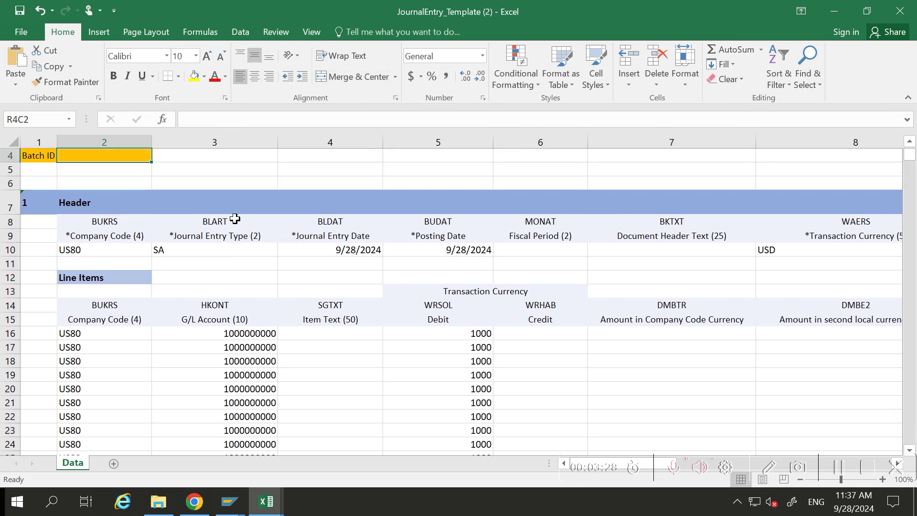
{"action": "key", "text": "Down"}
{"action": "key", "text": "Down"}
{"action": "key", "text": "Down"}
{"action": "key", "text": "Down"}
{"action": "key", "text": "Down"}
{"action": "key", "text": "Down"}
{"action": "key", "text": "Down"}
{"action": "key", "text": "Down"}
{"action": "key", "text": "Down"}
{"action": "key", "text": "Down"}
{"action": "key", "text": "Down"}
{"action": "key", "text": "Down"}
{"action": "key", "text": "Down"}
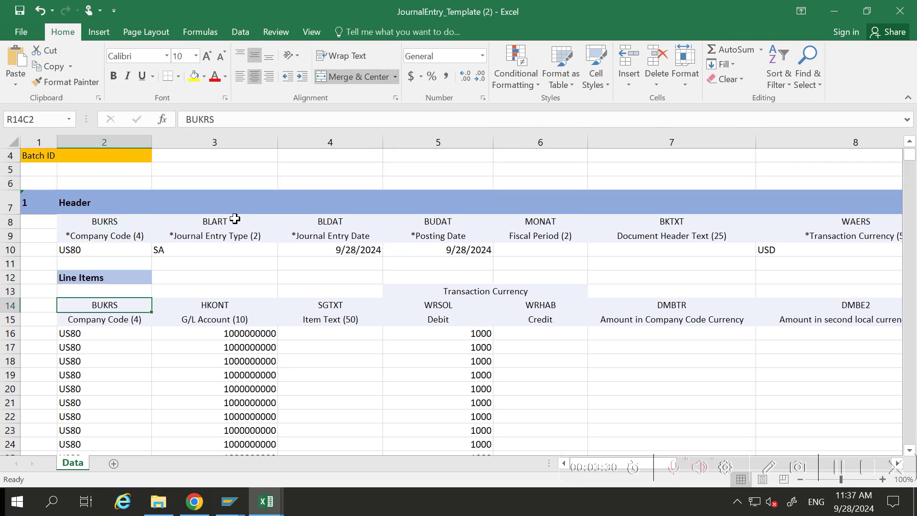
{"action": "key", "text": "Up"}
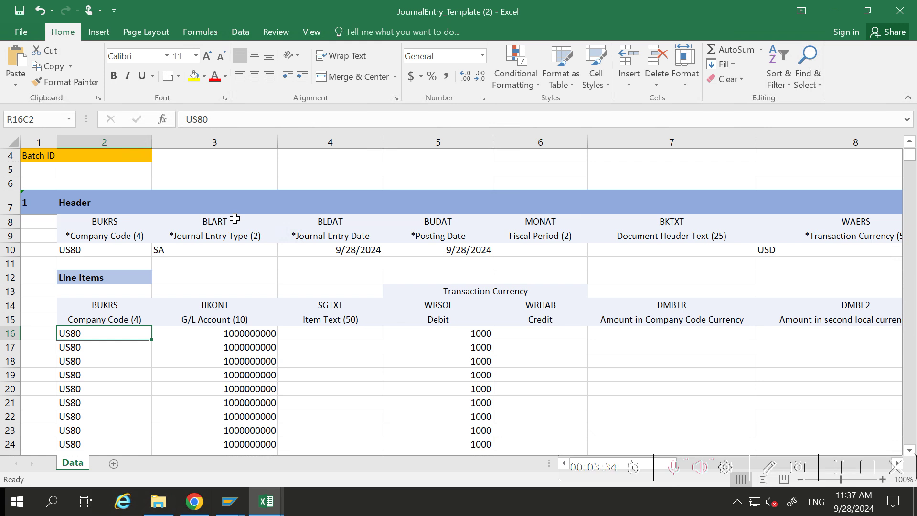
{"action": "key", "text": "ctrl+shift+Down"}
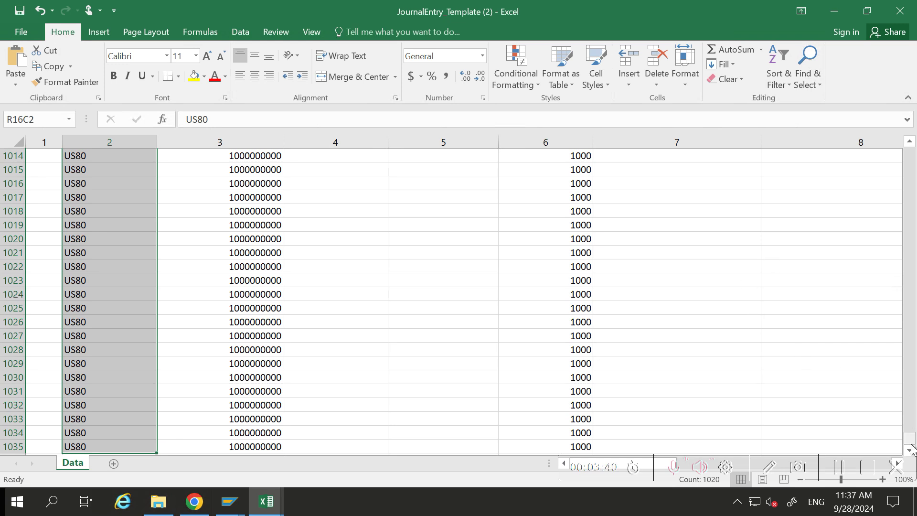
{"action": "left_click", "coordinate": [377, 326]}
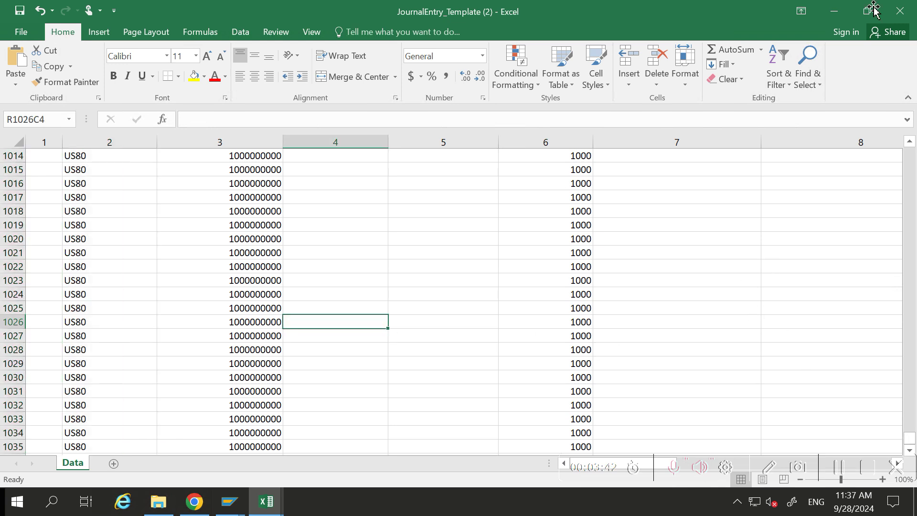
{"action": "left_click", "coordinate": [901, 12]}
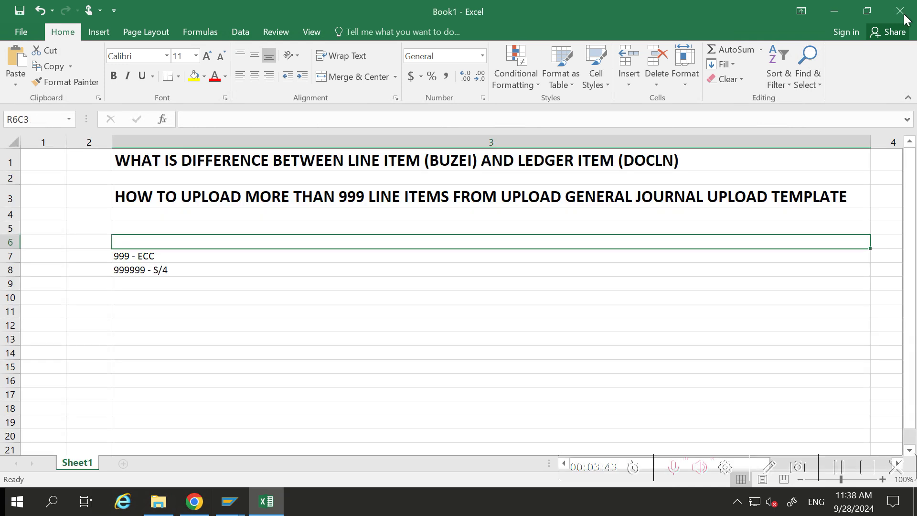
Upload JournalEntry_Template (2).XLSX from Downloads as a held journal entry for US80
{"action": "left_click", "coordinate": [204, 502]}
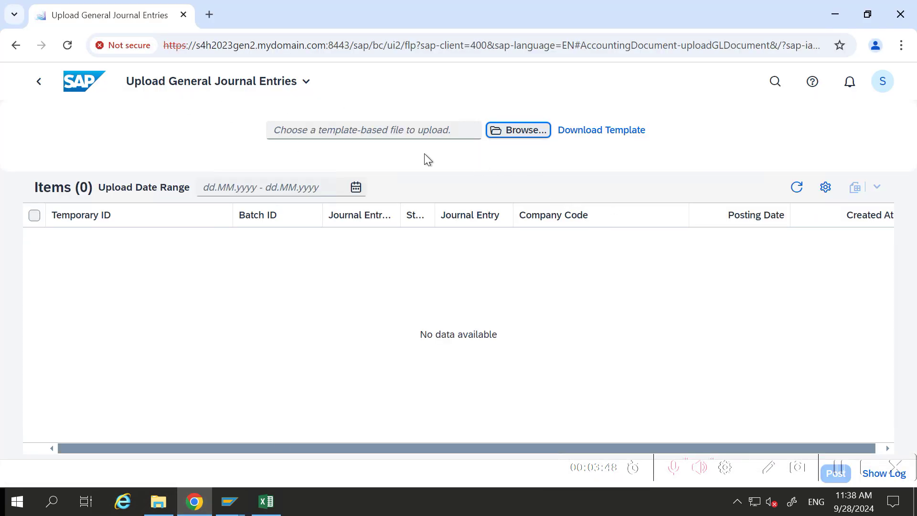
{"action": "left_click", "coordinate": [533, 131]}
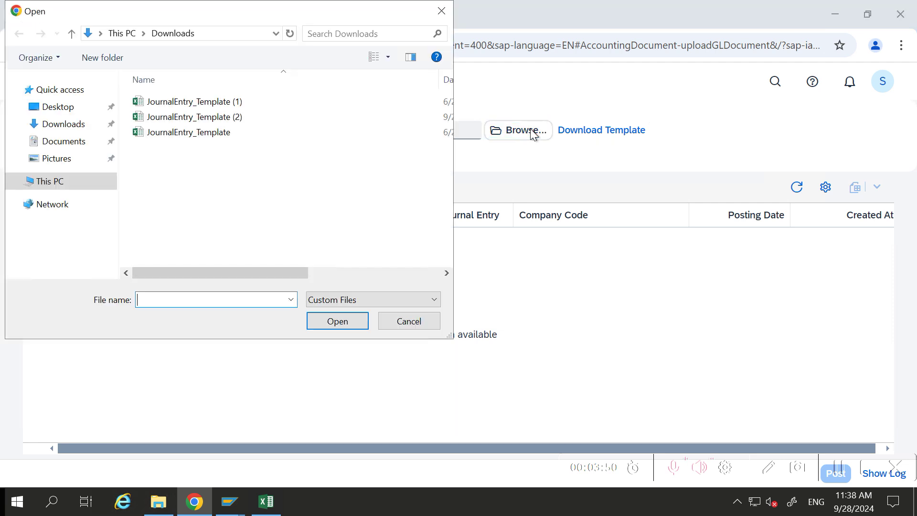
{"action": "left_click", "coordinate": [237, 122]}
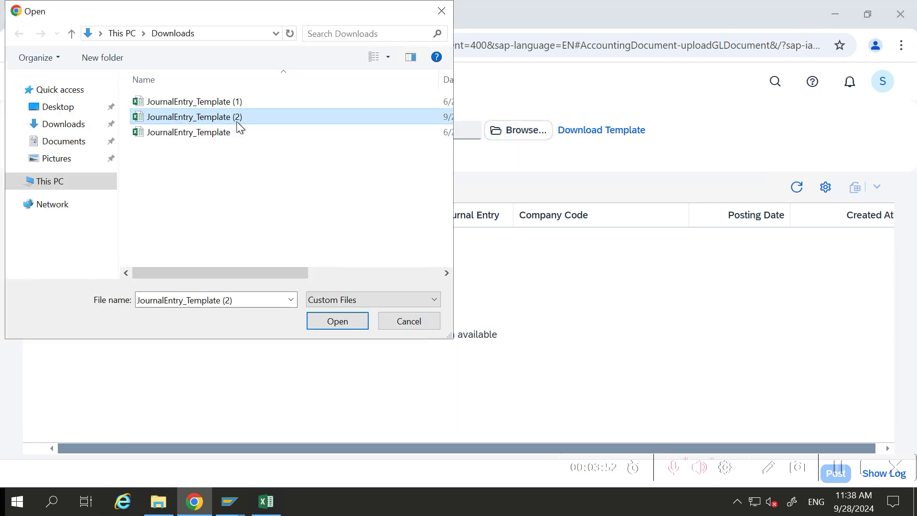
{"action": "left_click", "coordinate": [327, 321]}
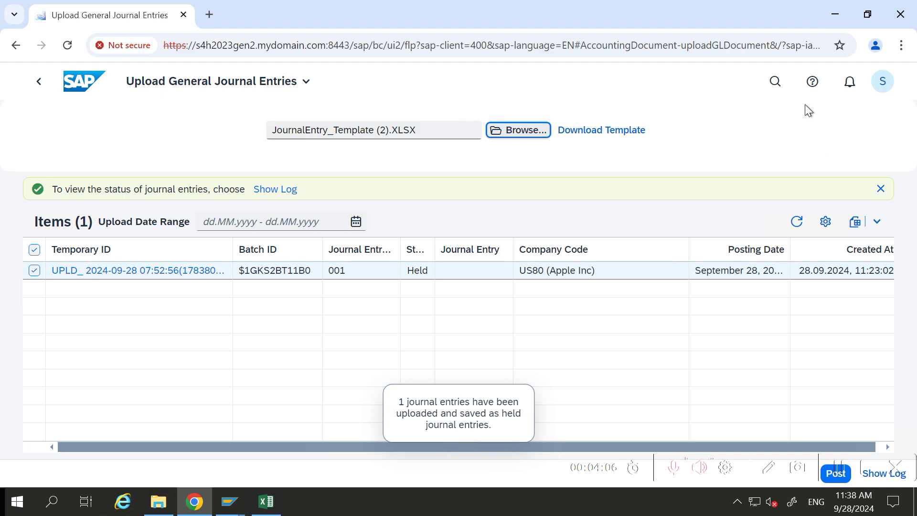
{"action": "left_click_drag", "start_coordinate": [790, 10], "coordinate": [455, 24]}
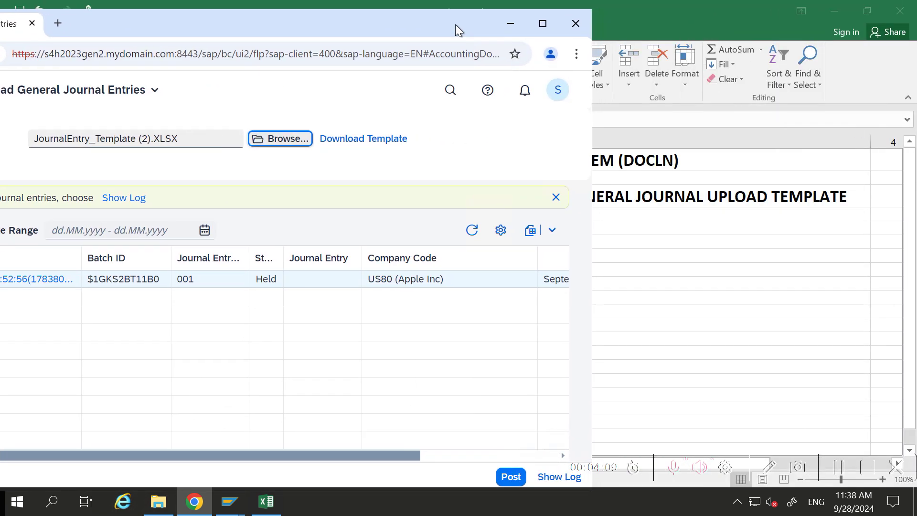
Post the held entry as journal entry 100000066 and acknowledge the confirmation
{"action": "left_click", "coordinate": [511, 477]}
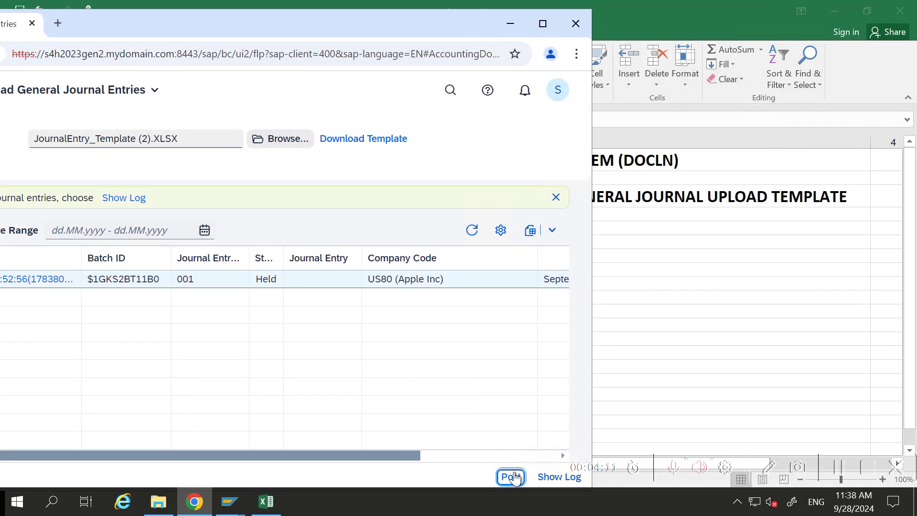
{"action": "left_click", "coordinate": [542, 24]}
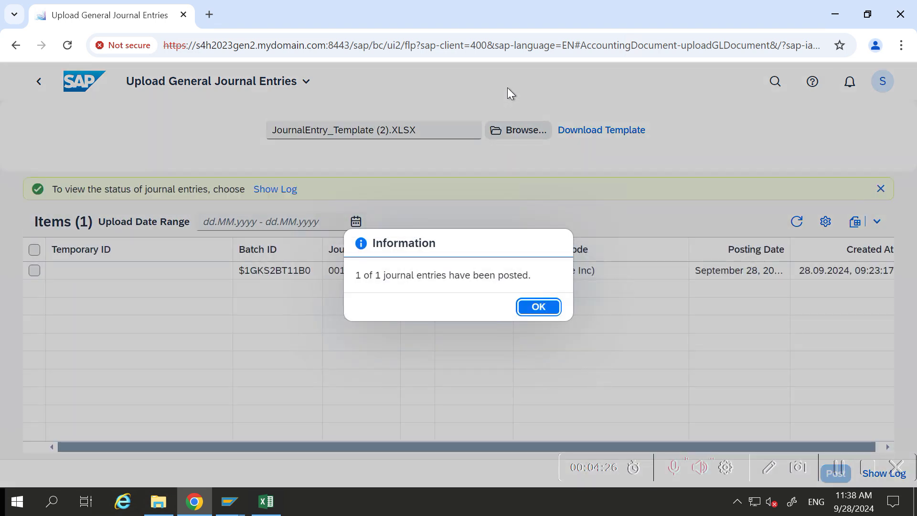
{"action": "left_click", "coordinate": [538, 308]}
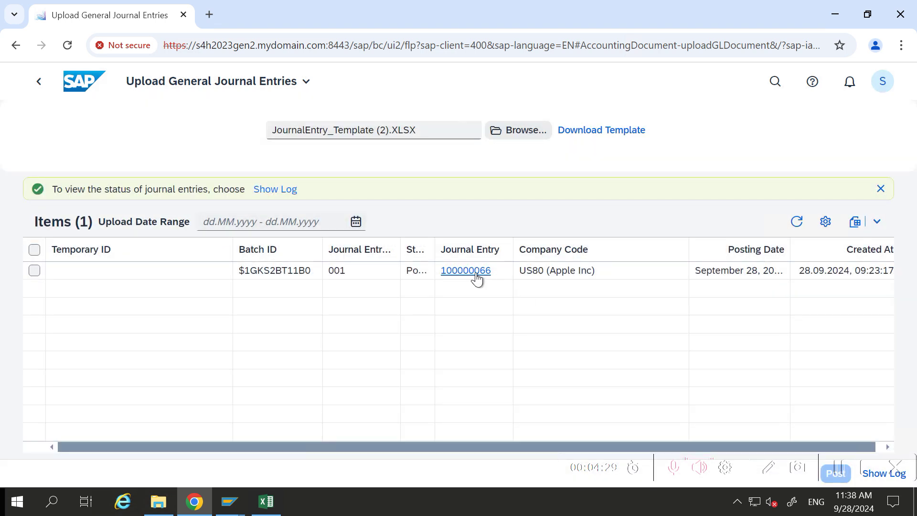
Open journal entry 100000066's display page from its link popover
{"action": "left_click", "coordinate": [476, 276]}
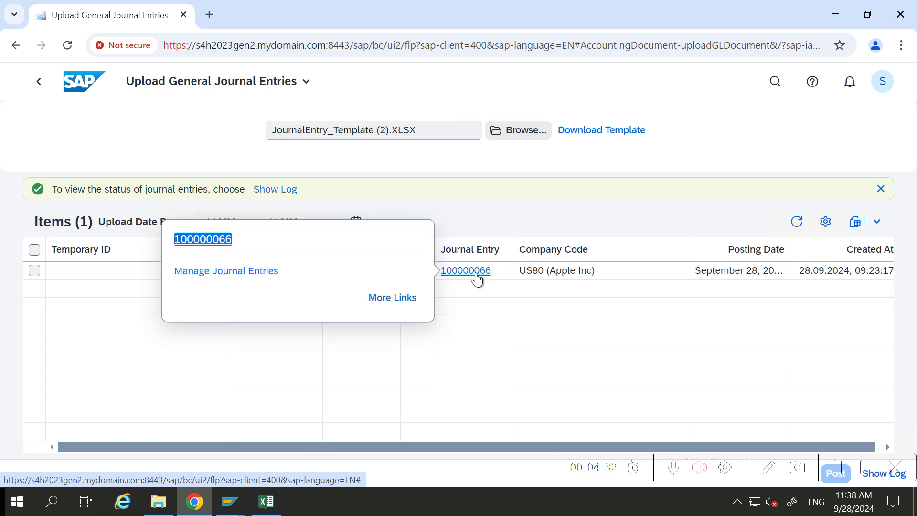
{"action": "left_click", "coordinate": [213, 240]}
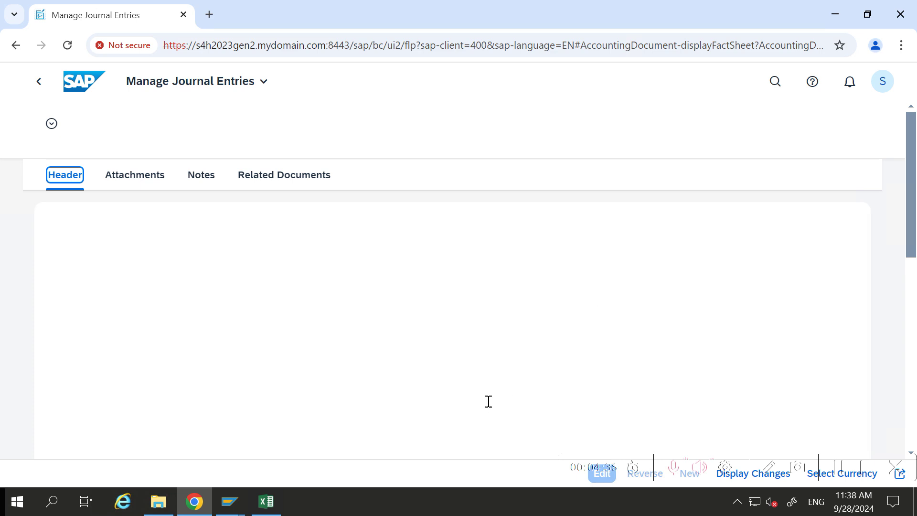
In FB03, change the document number to 100000066 and display it
{"action": "mouse_move", "coordinate": [240, 507]}
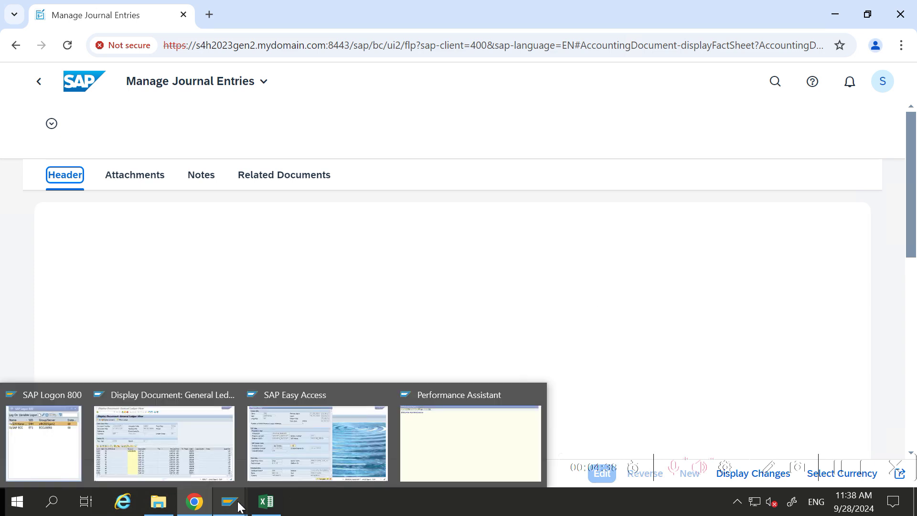
{"action": "left_click", "coordinate": [202, 440]}
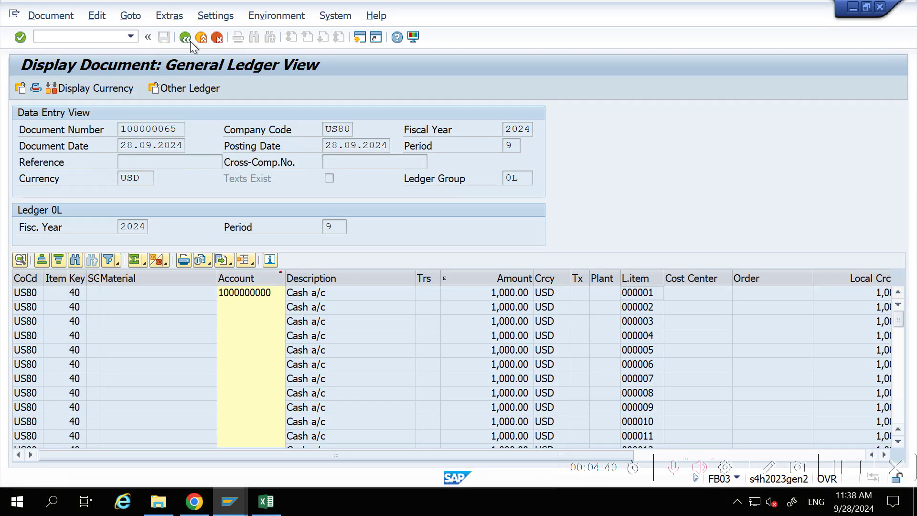
{"action": "left_click", "coordinate": [190, 41]}
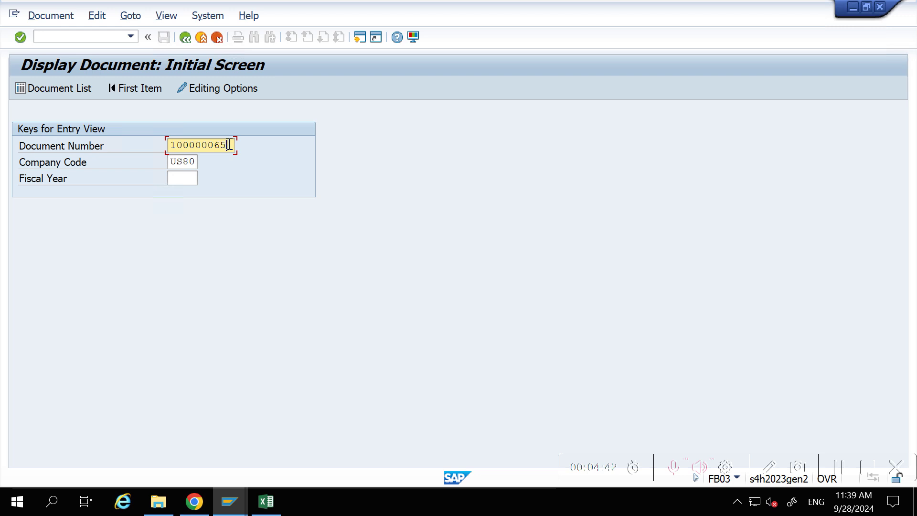
{"action": "key", "text": "BackSpace"}
{"action": "type", "text": "6"}
{"action": "key", "text": "Return"}
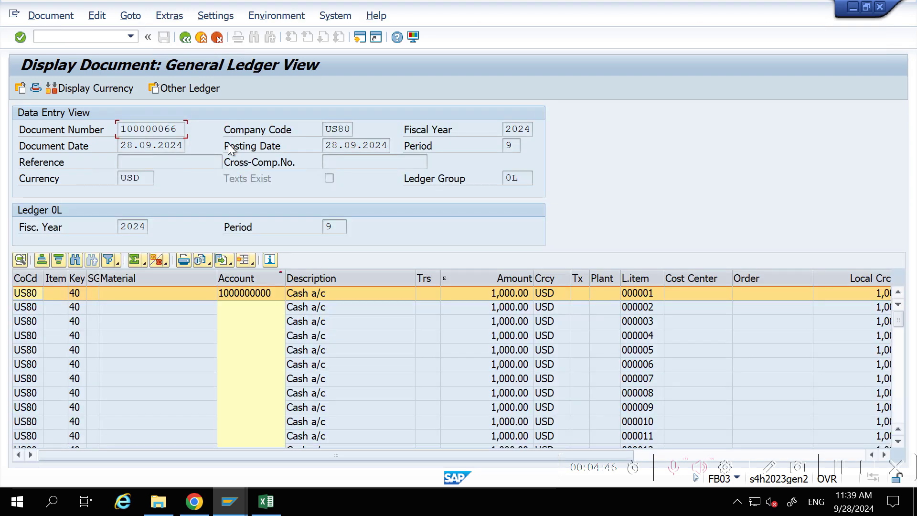
Jump to the final ledger item 001020, showing the 0.00 USD balance
{"action": "left_click", "coordinate": [639, 279]}
{"action": "left_click", "coordinate": [640, 300]}
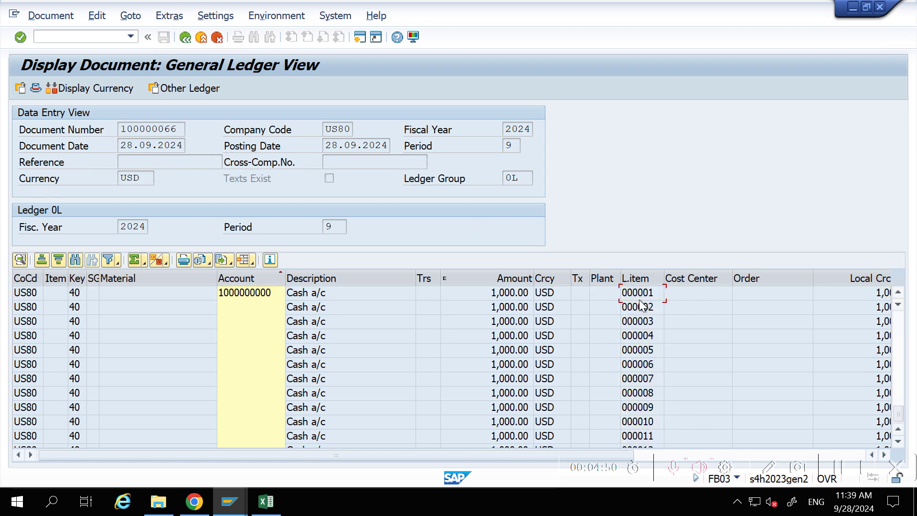
{"action": "key", "text": "ctrl+End"}
{"action": "key", "text": "Up"}
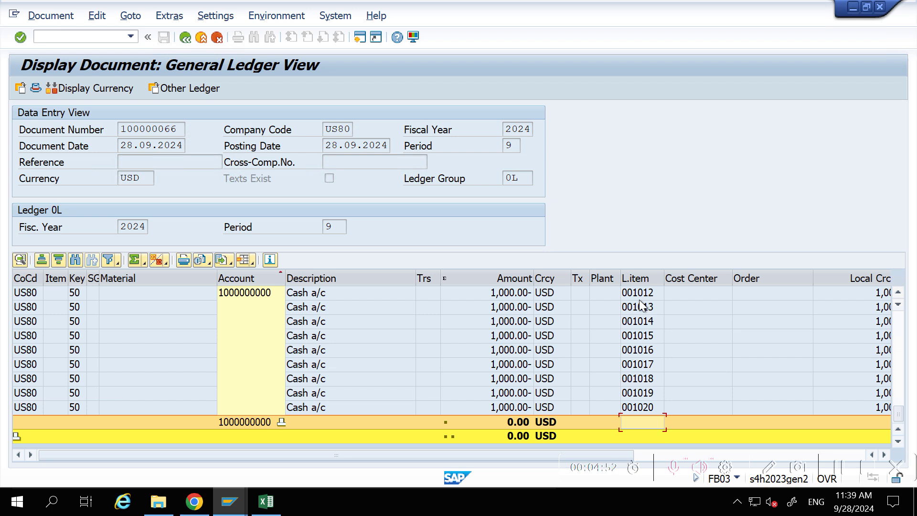
{"action": "left_click", "coordinate": [643, 412]}
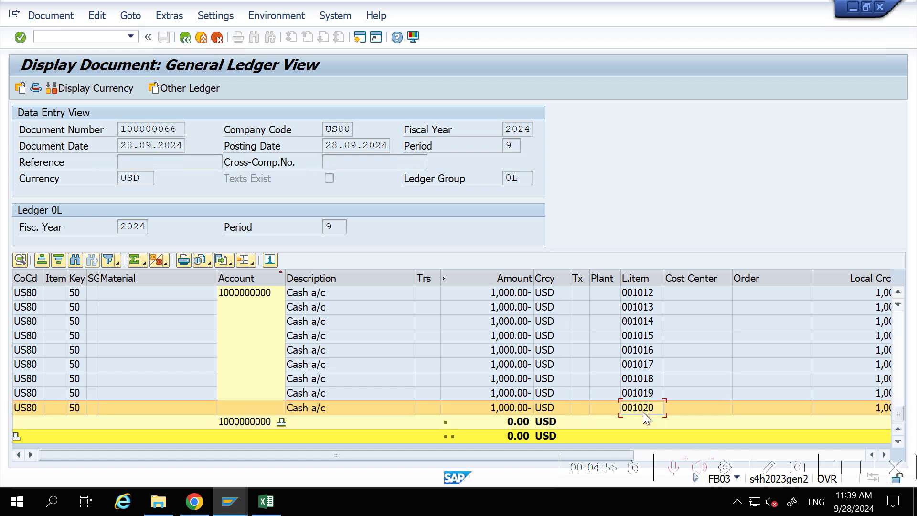